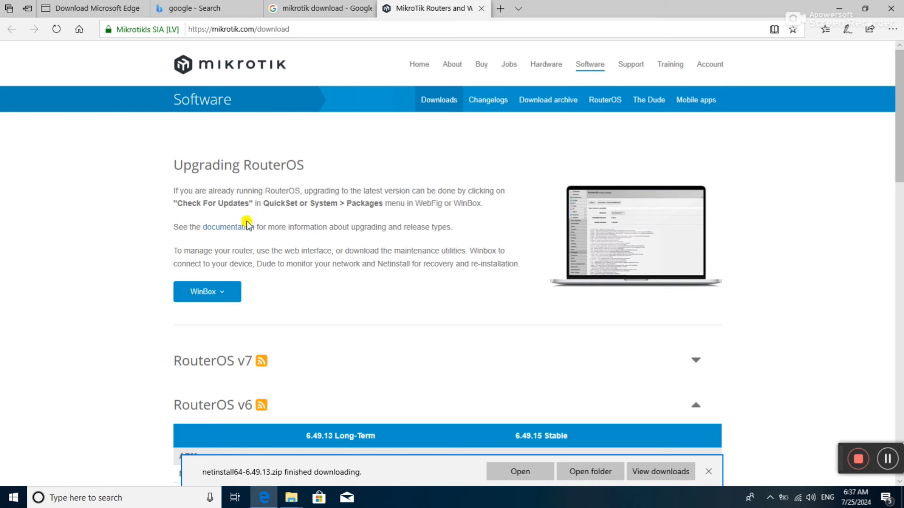
Step: Download the 64-bit WinBox executable from the MikroTik download page and minimize the browser
{"action": "left_click", "coordinate": [226, 291]}
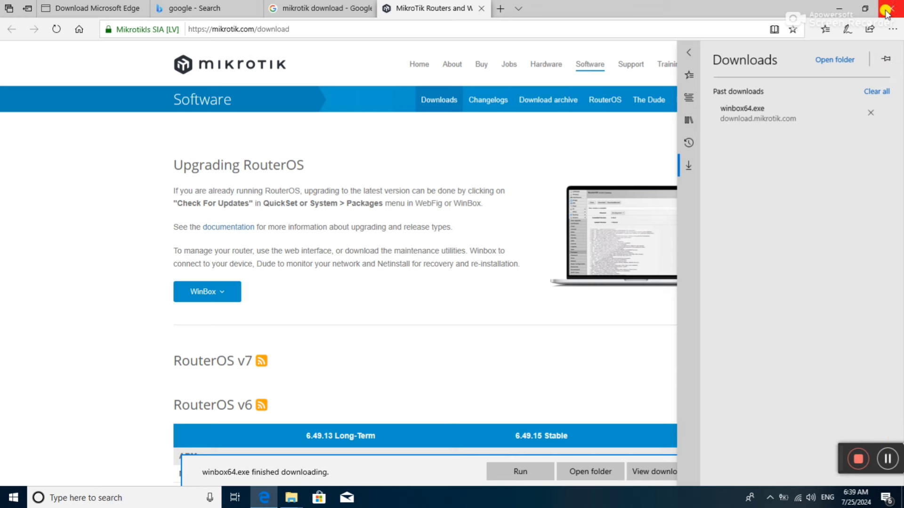
{"action": "left_click", "coordinate": [844, 6]}
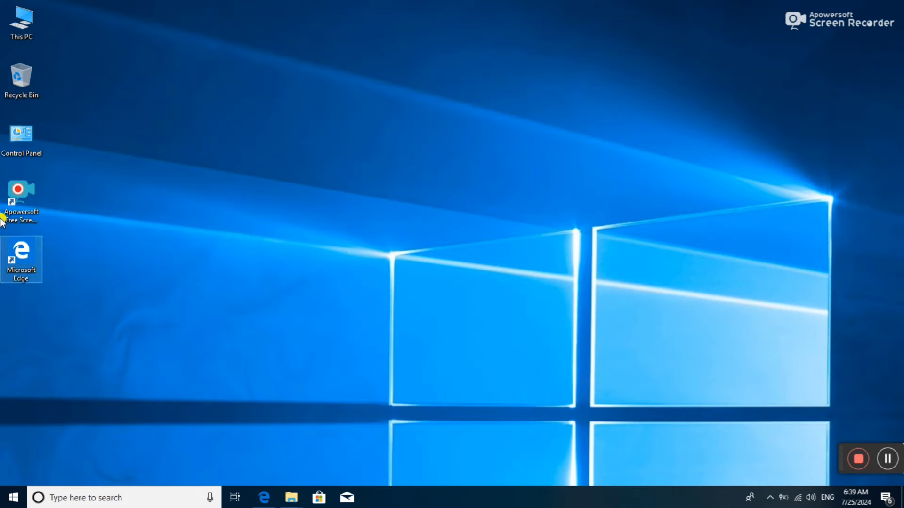
Step: Launch winbox64 from the Downloads folder and allow it through Windows Defender Firewall on public networks
{"action": "mouse_move", "coordinate": [281, 492]}
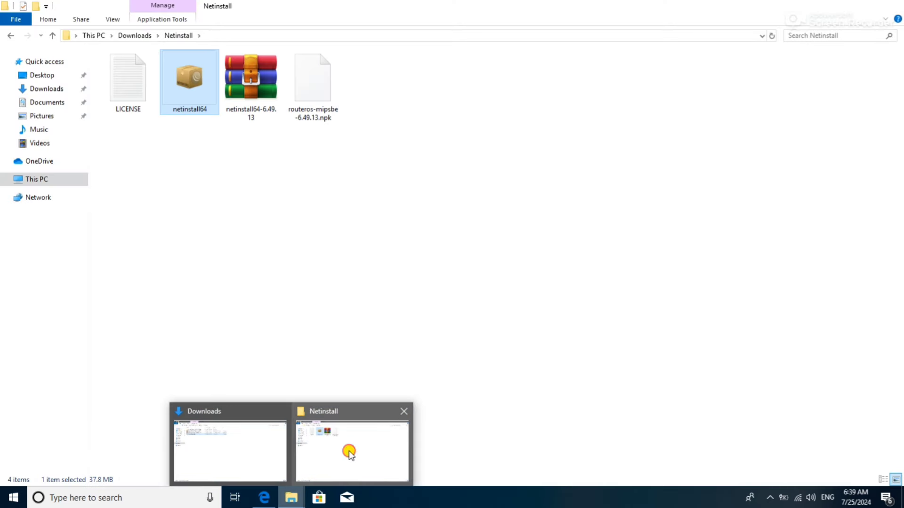
{"action": "left_click", "coordinate": [349, 453]}
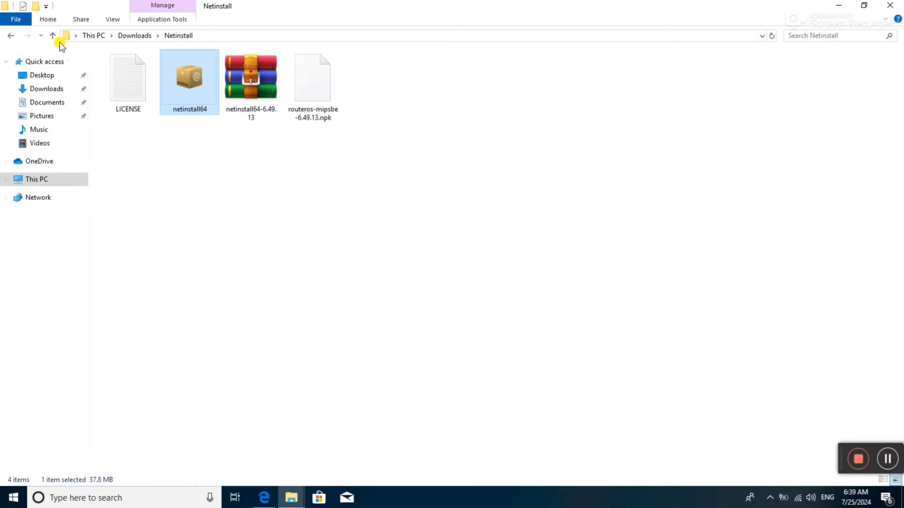
{"action": "left_click", "coordinate": [12, 35]}
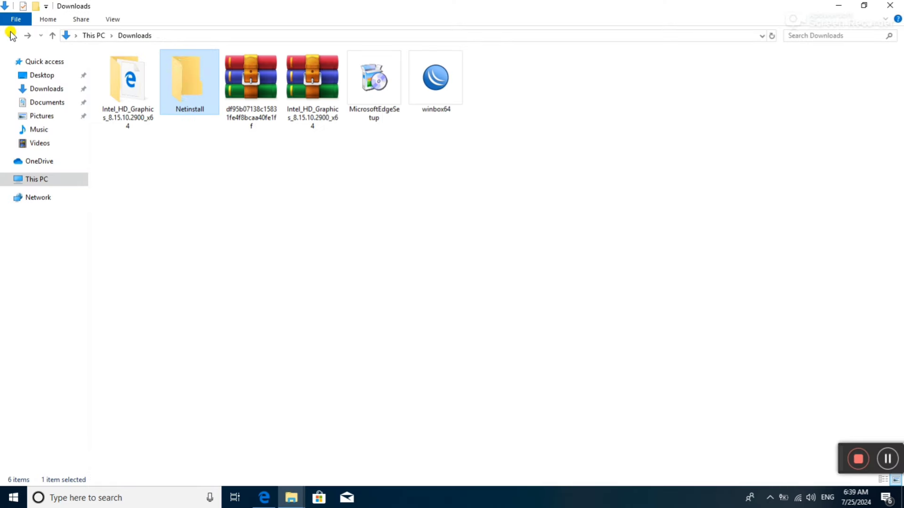
{"action": "double_click", "coordinate": [437, 87]}
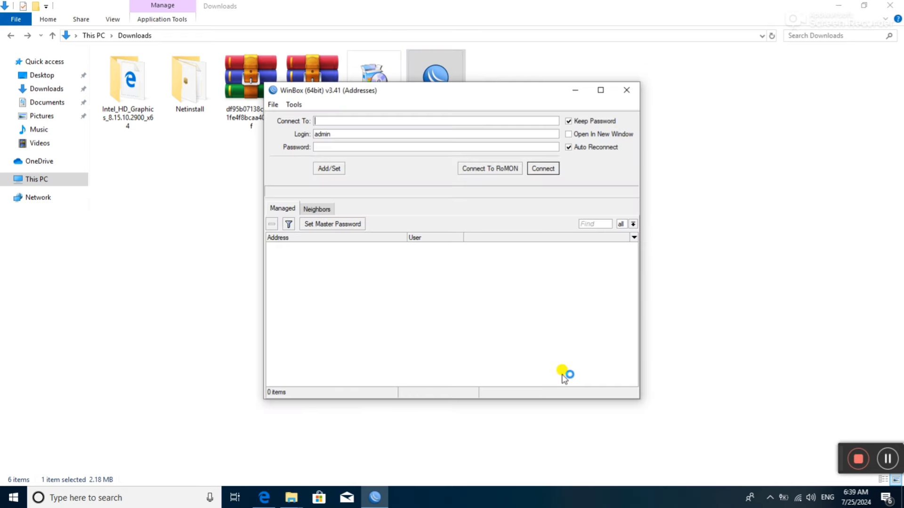
{"action": "left_click", "coordinate": [518, 348]}
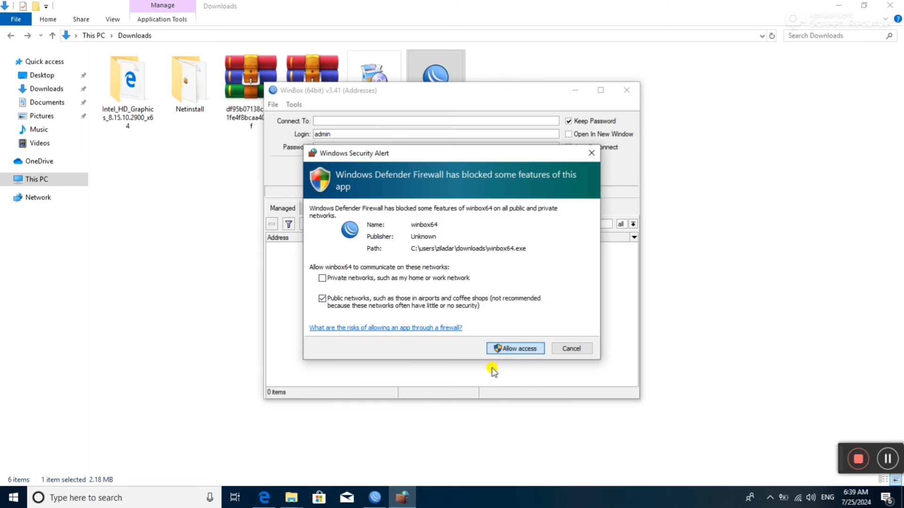
{"action": "left_click", "coordinate": [513, 347]}
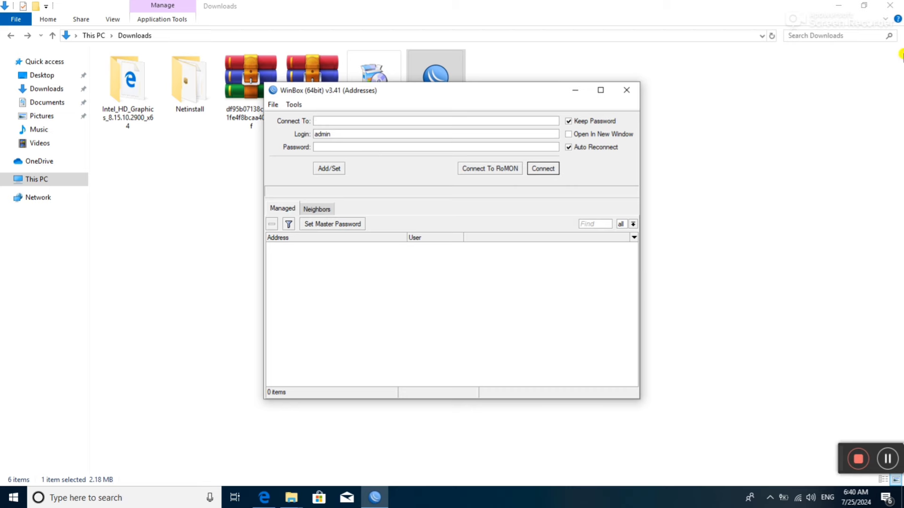
{"action": "left_click", "coordinate": [838, 5]}
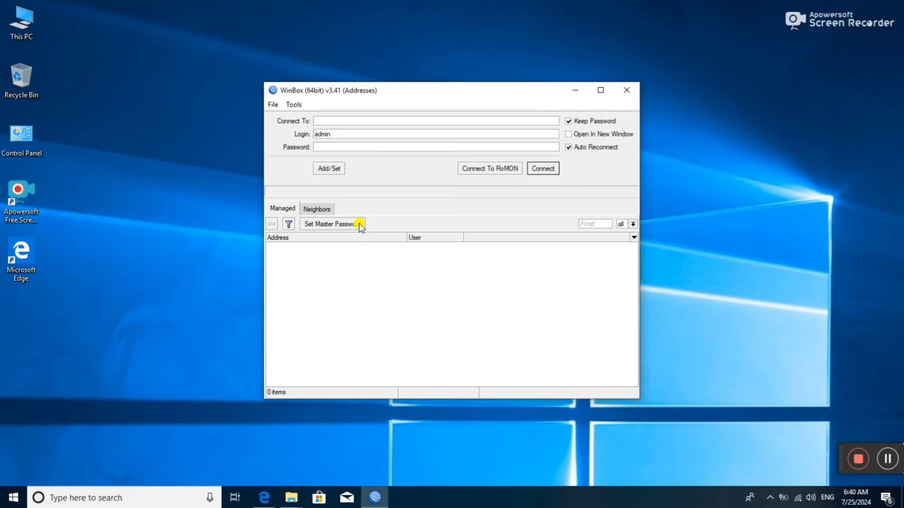
Step: Show WinBox's neighboring devices, open the Windows network connections beside it, and refresh the neighbor list
{"action": "left_click", "coordinate": [316, 209]}
{"action": "left_click", "coordinate": [303, 225]}
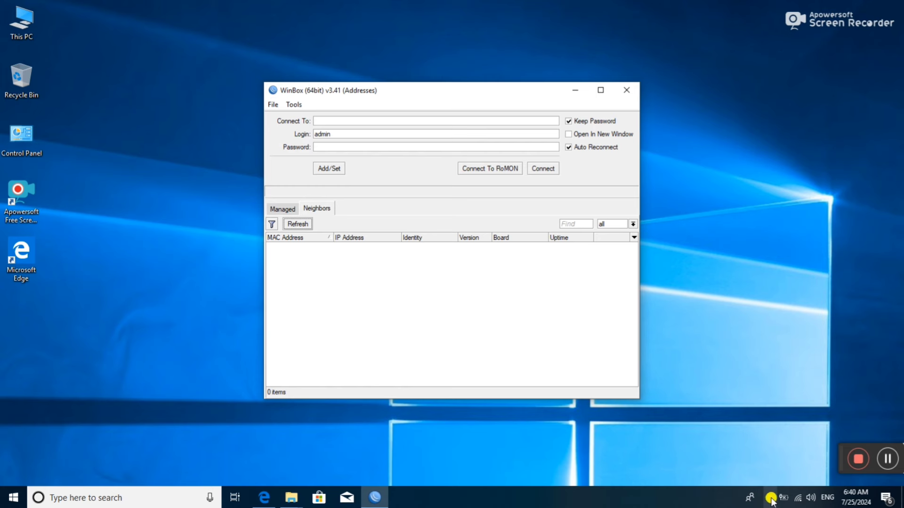
{"action": "left_click_drag", "start_coordinate": [772, 503], "coordinate": [772, 477]}
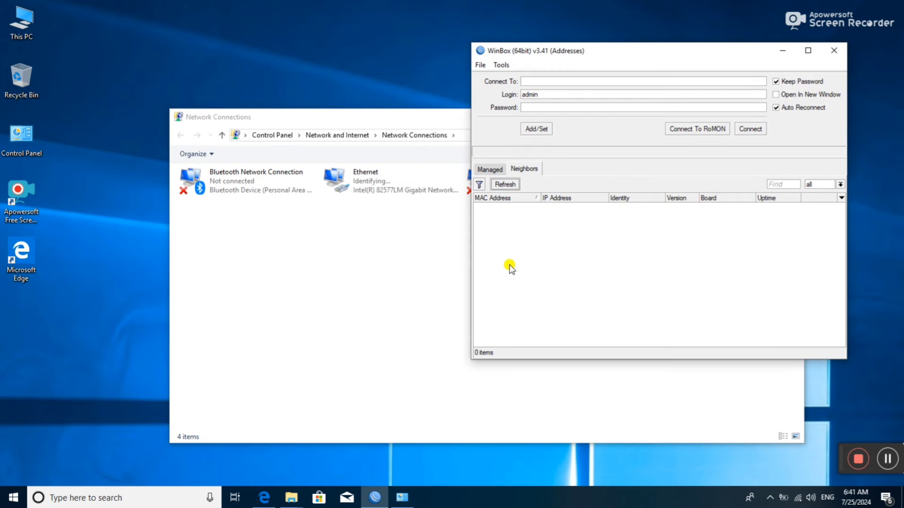
{"action": "left_click", "coordinate": [514, 184]}
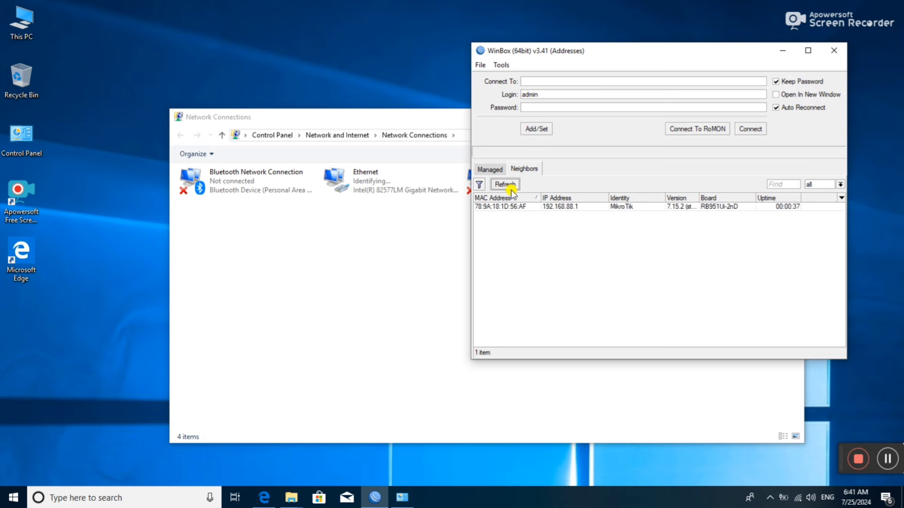
Step: Connect to the discovered MikroTik router through its MAC address as admin and allow the PC to be discoverable on the network
{"action": "left_click", "coordinate": [513, 207]}
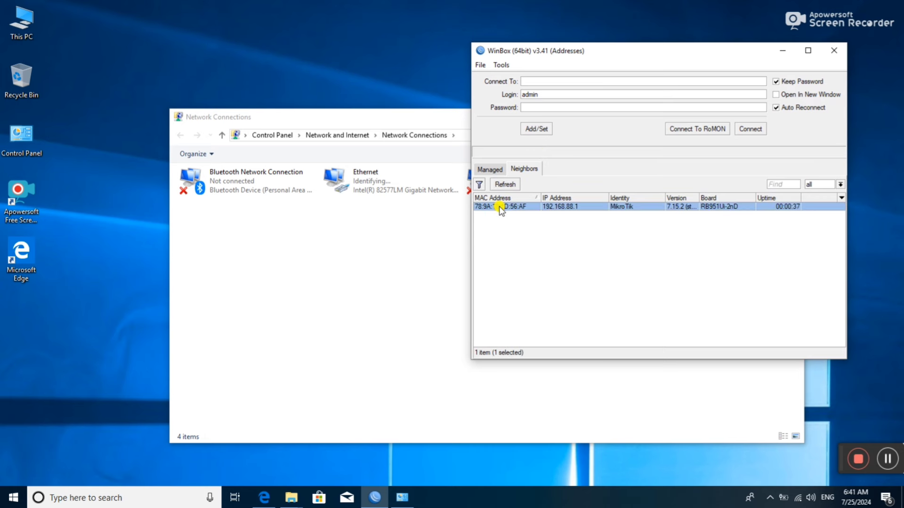
{"action": "left_click", "coordinate": [756, 129]}
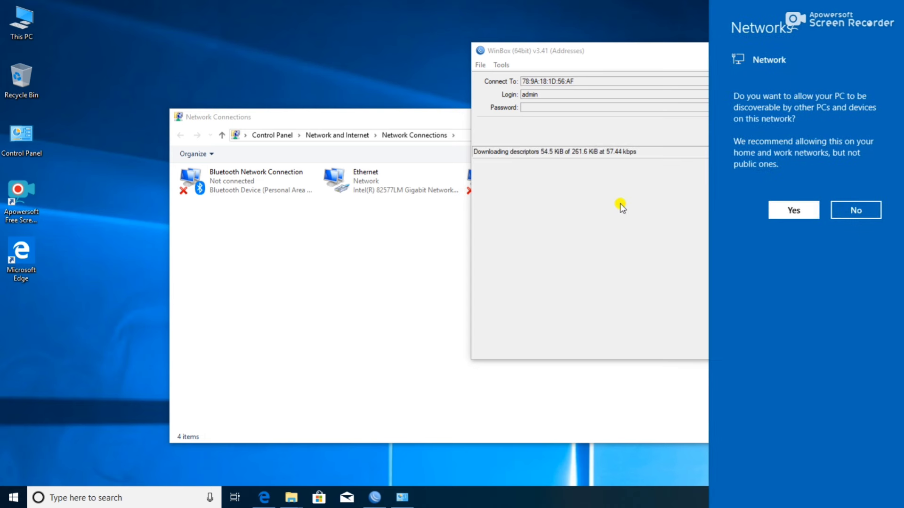
{"action": "left_click", "coordinate": [794, 209]}
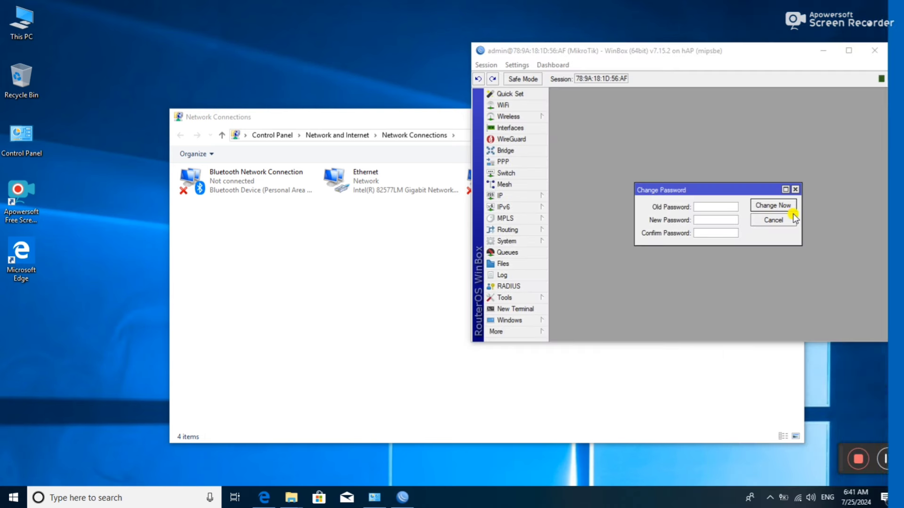
Step: Maximize the router session window, dismiss the password change dialog and enlarge the interface
{"action": "left_click", "coordinate": [849, 51]}
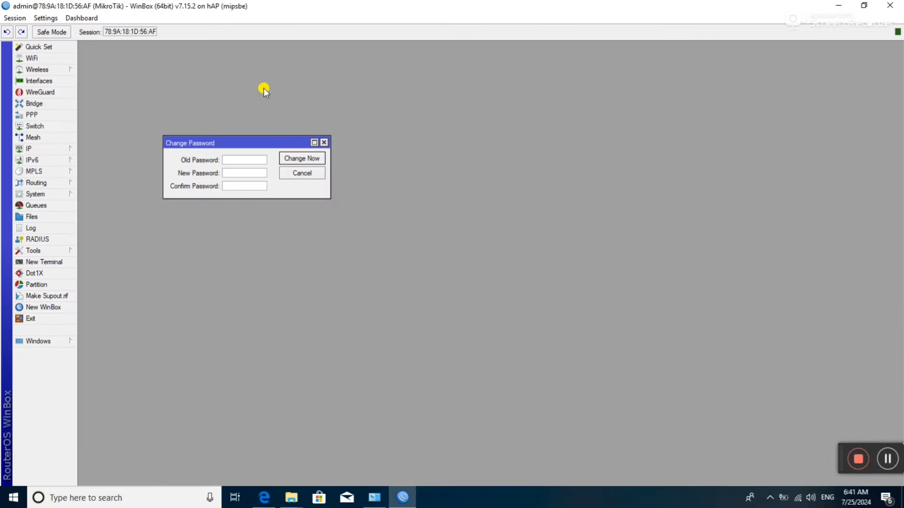
{"action": "left_click", "coordinate": [325, 143]}
{"action": "key", "text": "ctrl+plus"}
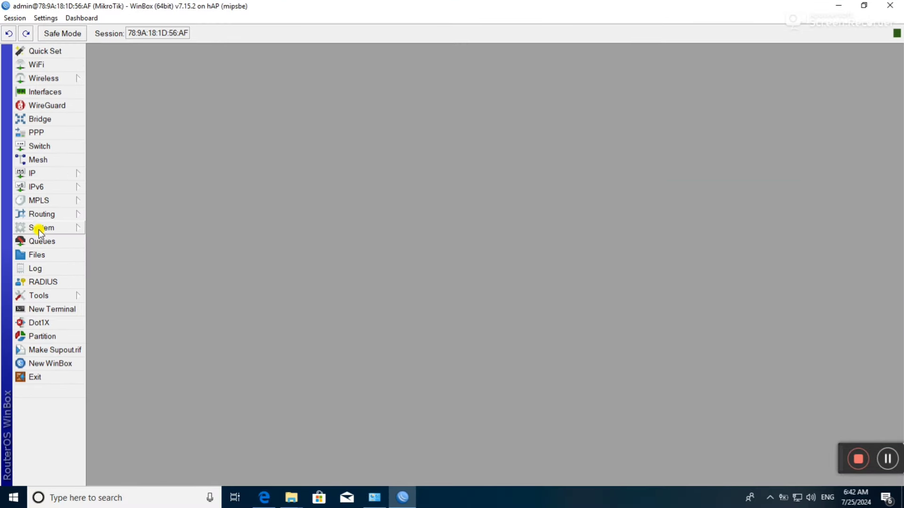
Step: Examine the architecture name in the router's system resources
{"action": "left_click", "coordinate": [39, 231]}
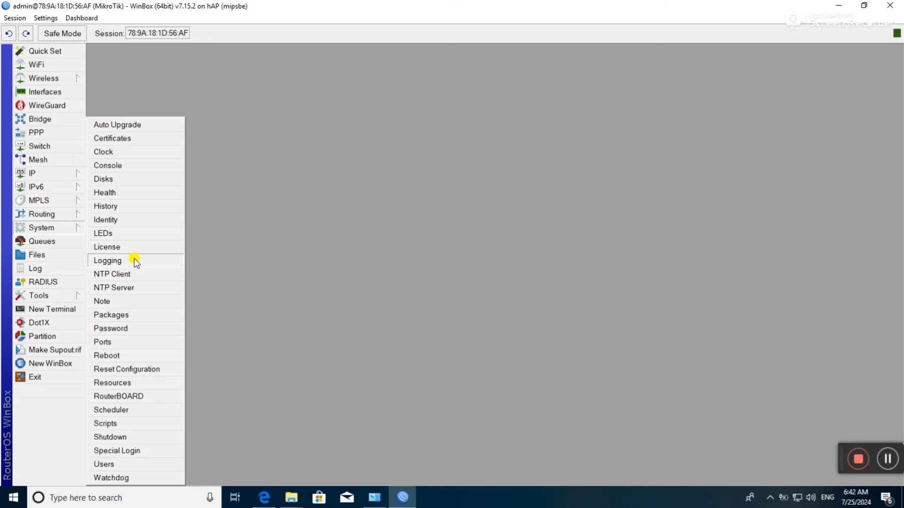
{"action": "left_click", "coordinate": [135, 384]}
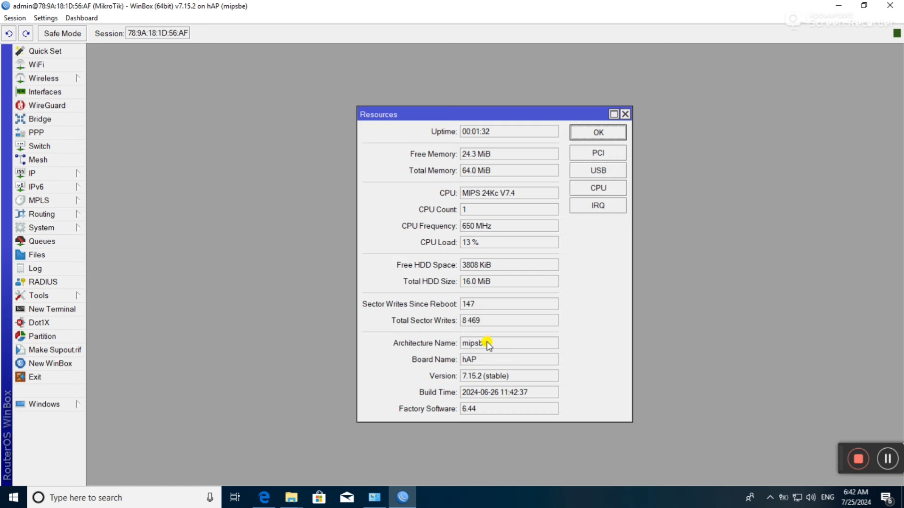
{"action": "double_click", "coordinate": [470, 345]}
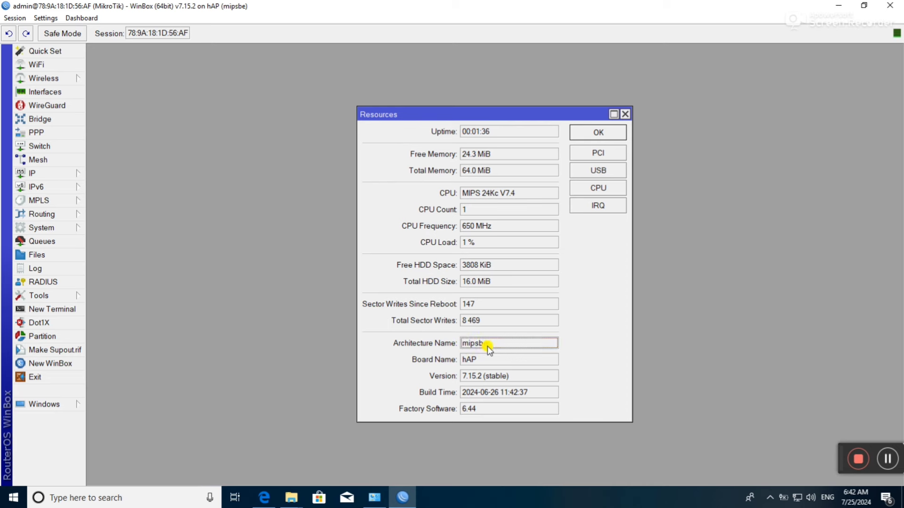
{"action": "double_click", "coordinate": [488, 347]}
{"action": "mouse_move", "coordinate": [464, 346]}
{"action": "left_mouse_down"}
{"action": "mouse_move", "coordinate": [490, 353]}
{"action": "mouse_move", "coordinate": [464, 345]}
{"action": "mouse_move", "coordinate": [494, 343]}
{"action": "mouse_move", "coordinate": [460, 341]}
{"action": "mouse_move", "coordinate": [473, 360]}
{"action": "left_mouse_up"}
{"action": "left_click", "coordinate": [489, 350]}
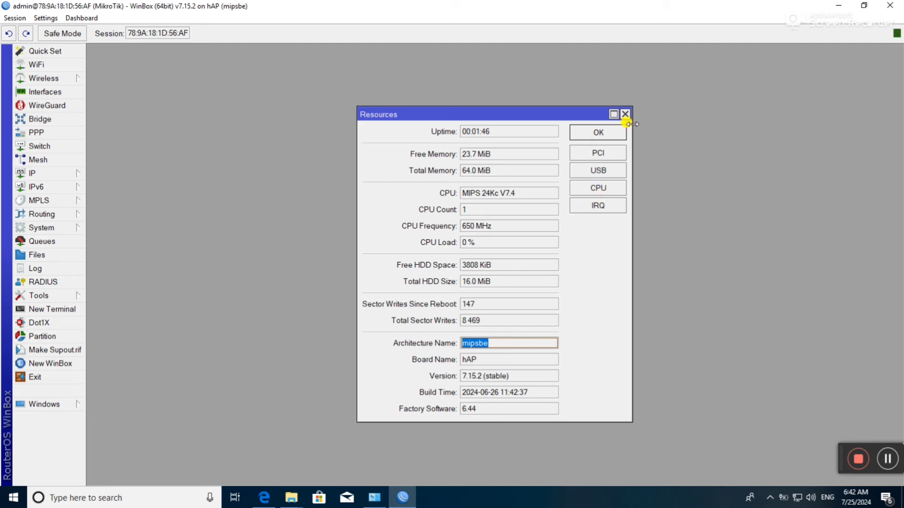
Step: Assign the Ethernet adapter a static IPv4 address in the 192.168.88 network with a subnet mask
{"action": "left_click", "coordinate": [400, 497]}
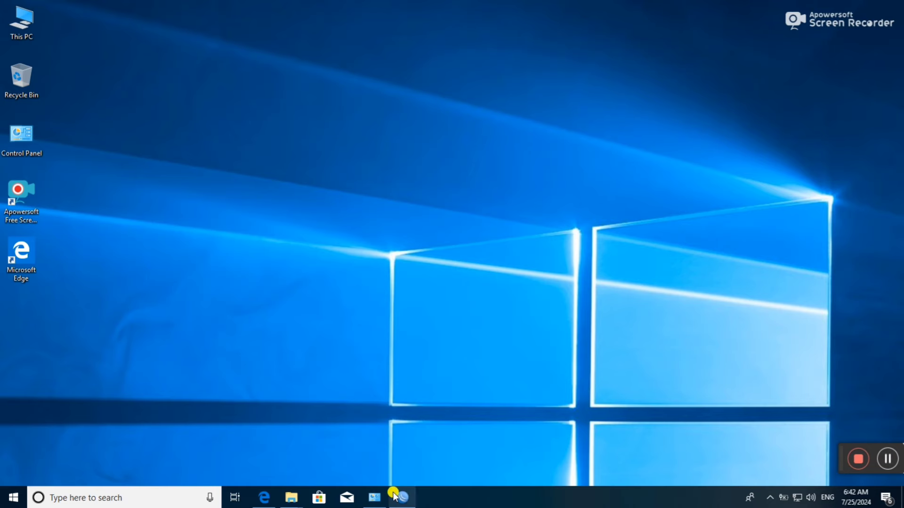
{"action": "left_click", "coordinate": [374, 497]}
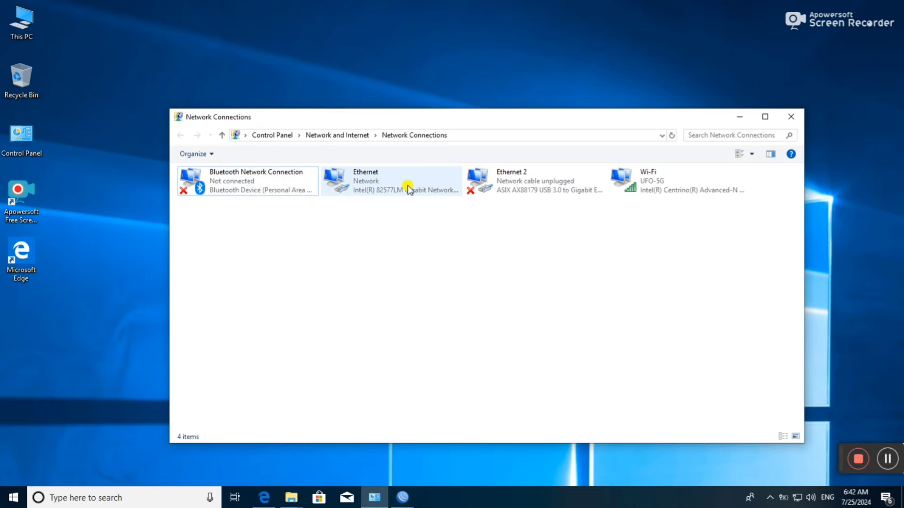
{"action": "left_click", "coordinate": [373, 179]}
{"action": "right_click", "coordinate": [373, 179]}
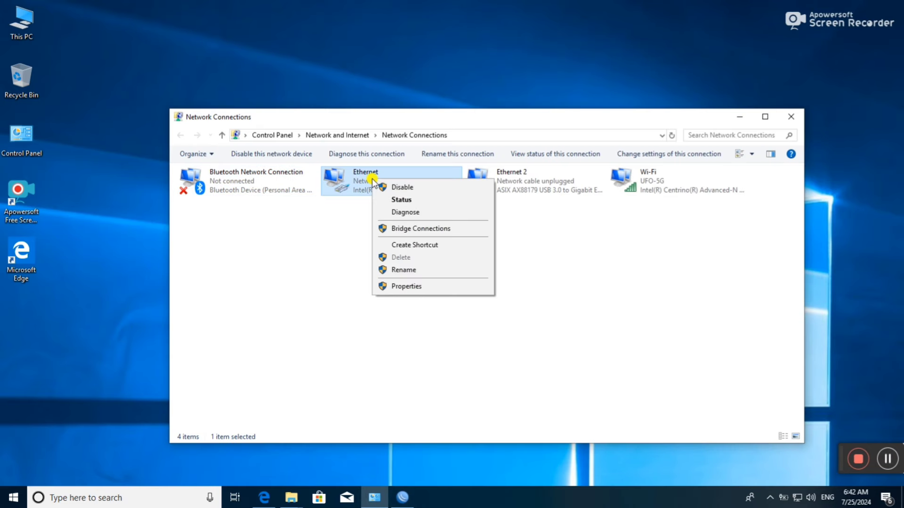
{"action": "left_click", "coordinate": [398, 287]}
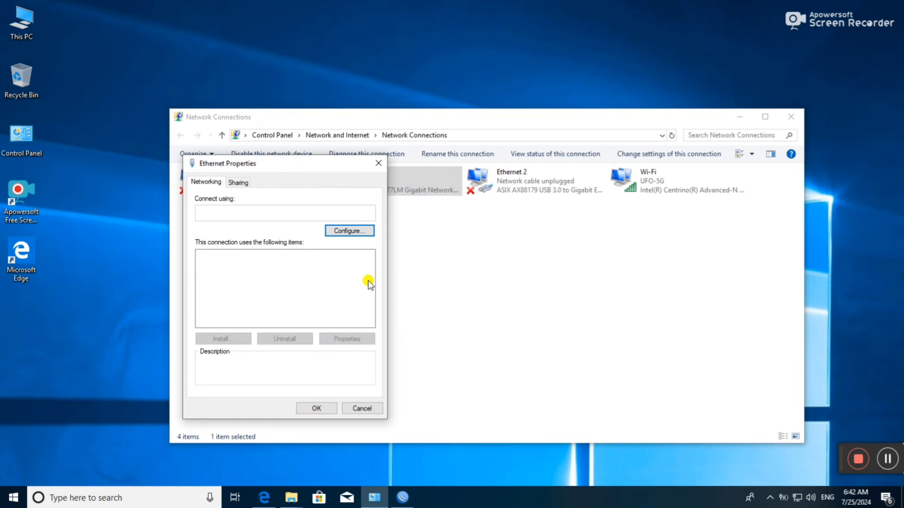
{"action": "double_click", "coordinate": [299, 284]}
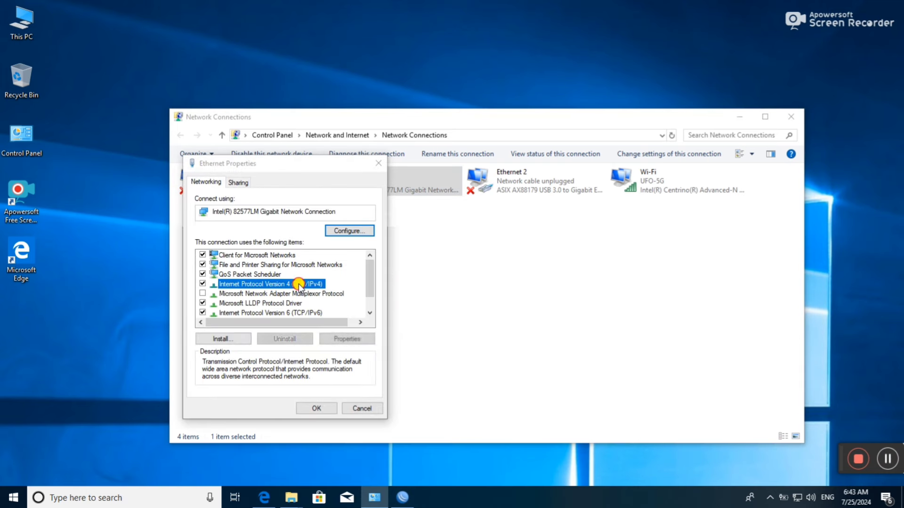
{"action": "left_click", "coordinate": [298, 292]}
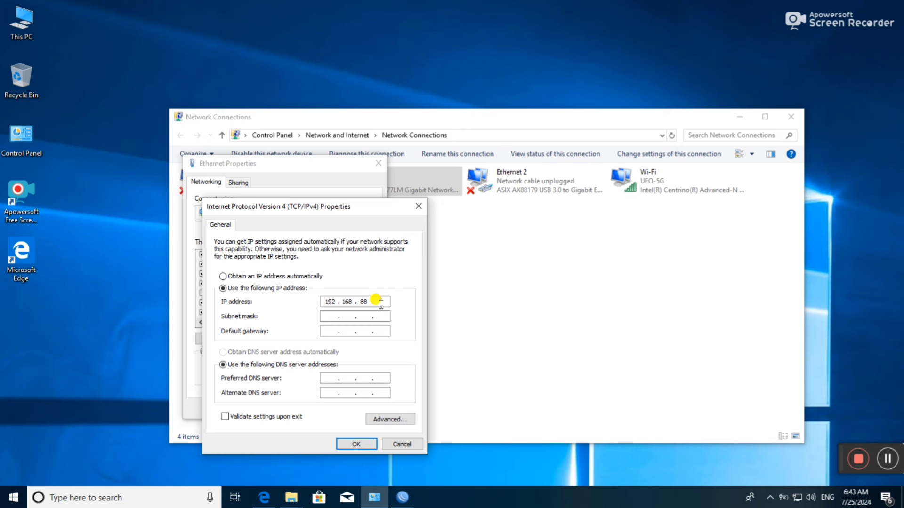
{"action": "left_click", "coordinate": [329, 316]}
{"action": "left_click", "coordinate": [354, 443]}
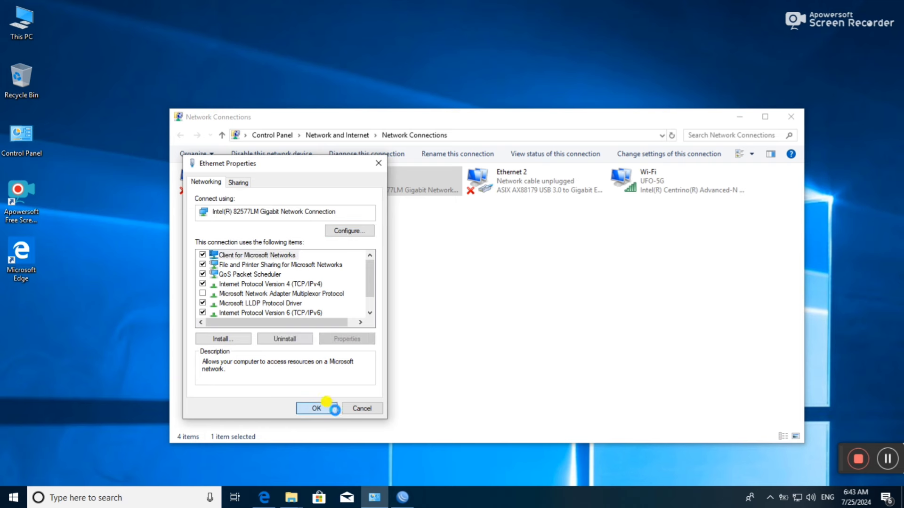
{"action": "left_click", "coordinate": [323, 408]}
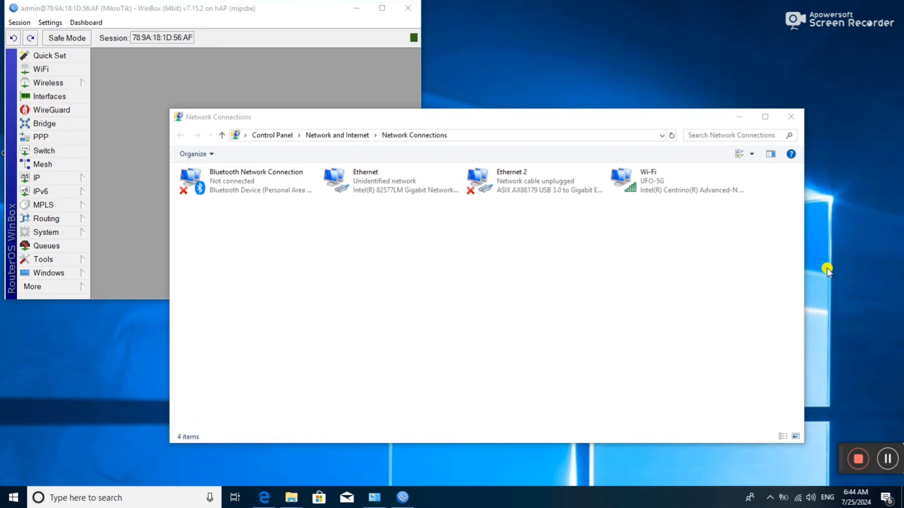
Step: Minimize Network Connections, dismiss WinBox's password change dialog and maximize the reconnected router session
{"action": "left_click", "coordinate": [740, 116]}
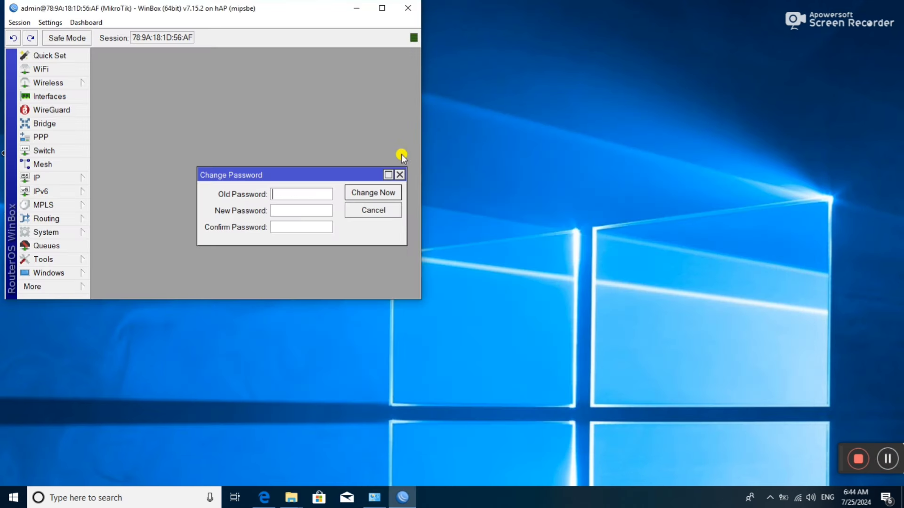
{"action": "left_click", "coordinate": [399, 174]}
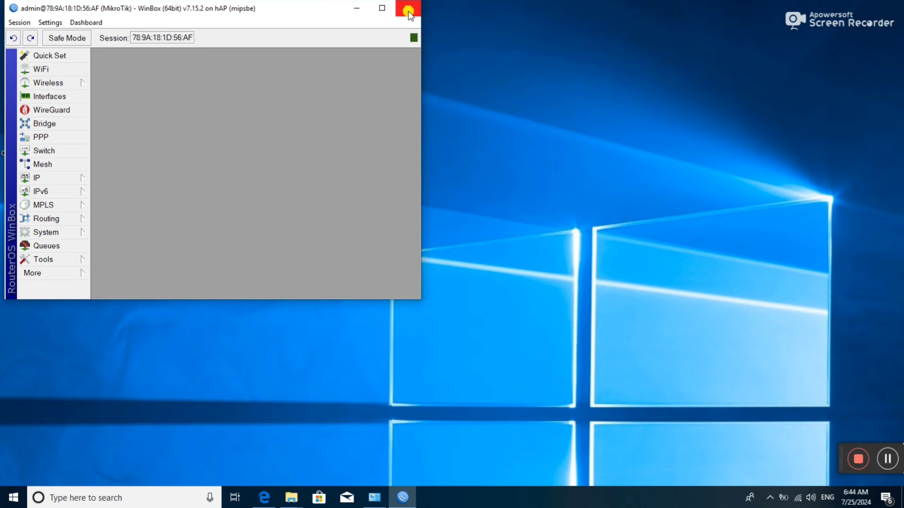
{"action": "left_click", "coordinate": [382, 8]}
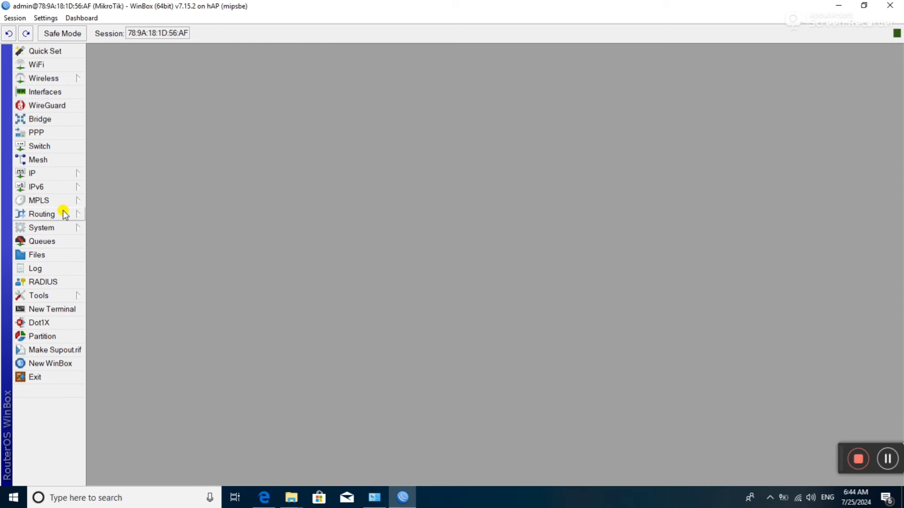
Step: Check the upgrade firmware version in the router's RouterBOARD information
{"action": "left_click", "coordinate": [63, 228]}
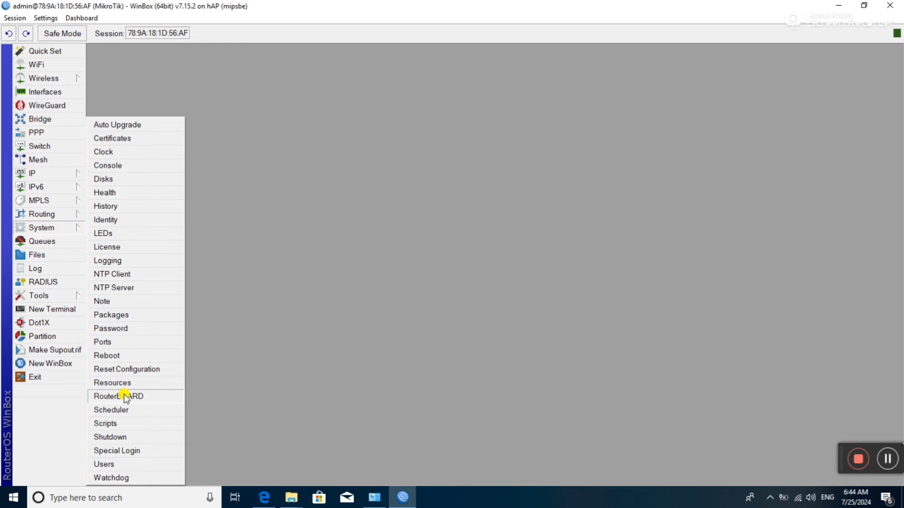
{"action": "left_click", "coordinate": [124, 396]}
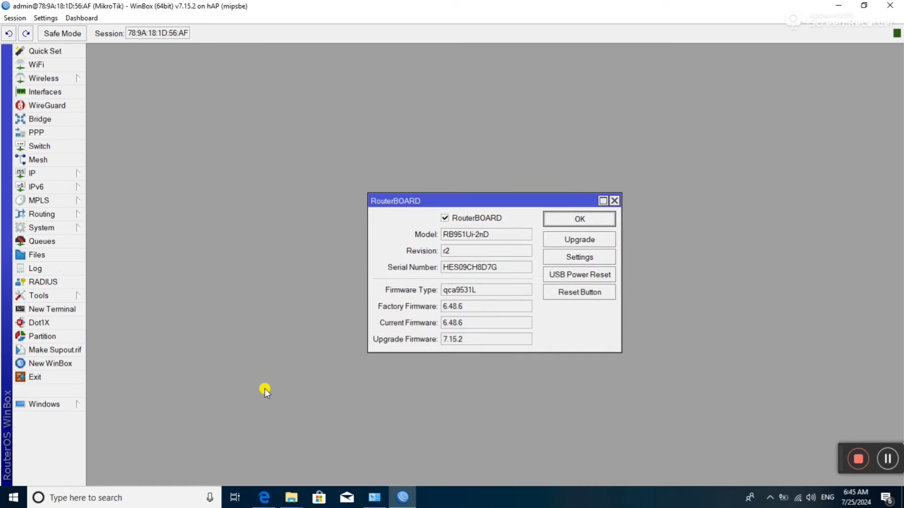
{"action": "left_click", "coordinate": [466, 338]}
{"action": "left_click_drag", "start_coordinate": [467, 339], "coordinate": [440, 335]}
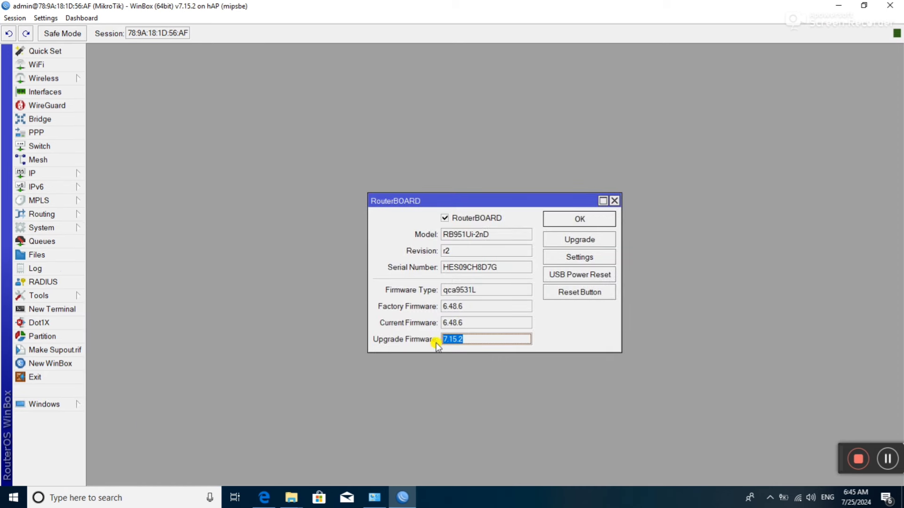
Step: Close the RouterBOARD information and the WinBox session, and refresh the desktop
{"action": "left_click", "coordinate": [614, 201]}
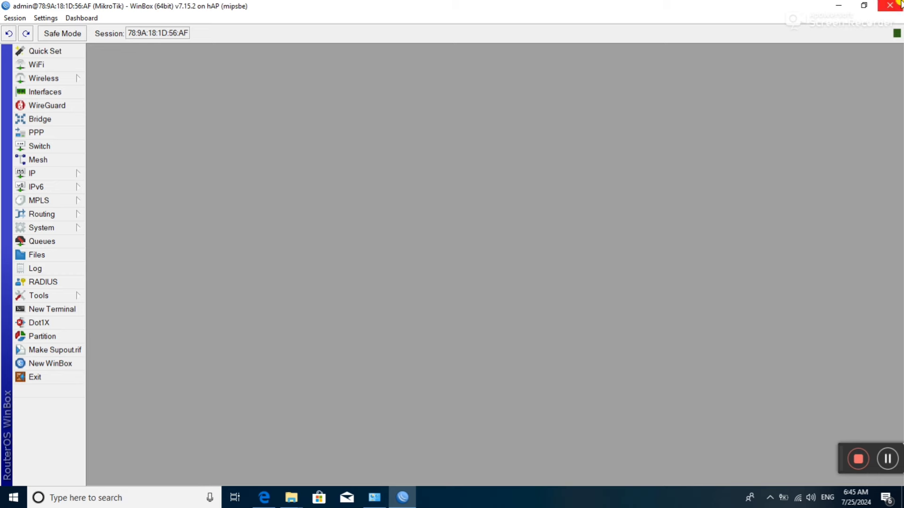
{"action": "left_click", "coordinate": [889, 5]}
{"action": "right_click", "coordinate": [455, 237]}
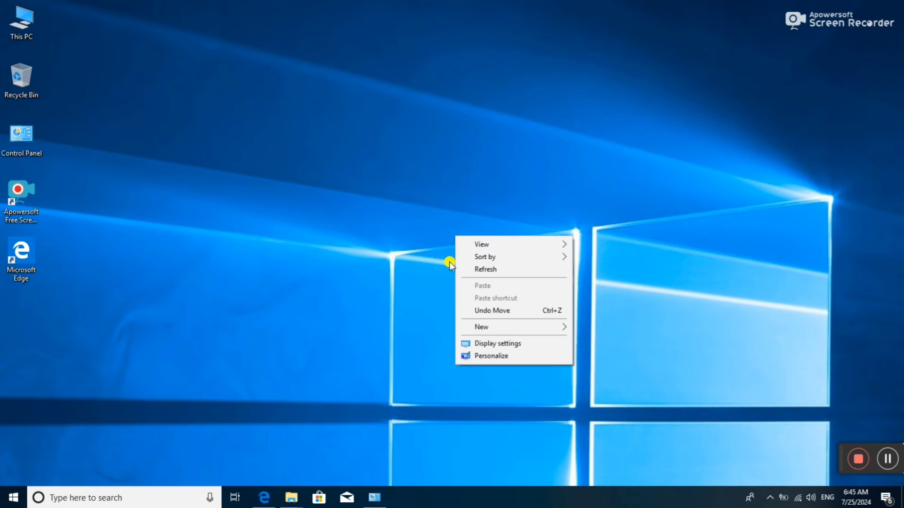
{"action": "left_click", "coordinate": [460, 266]}
Step: Run netinstall64 from the Netinstall folder in Downloads with public network access allowed, and place its window alone on the desktop's upper middle
{"action": "mouse_move", "coordinate": [289, 500]}
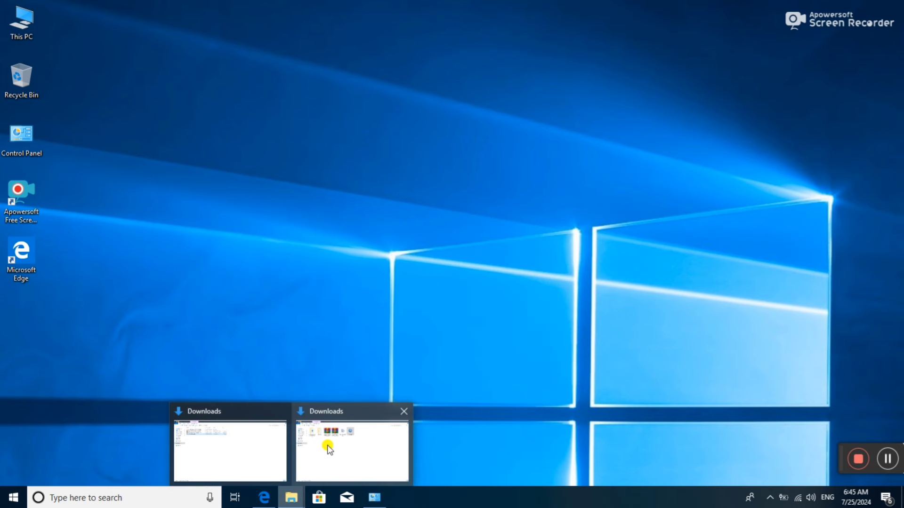
{"action": "left_click", "coordinate": [329, 442]}
{"action": "double_click", "coordinate": [179, 75]}
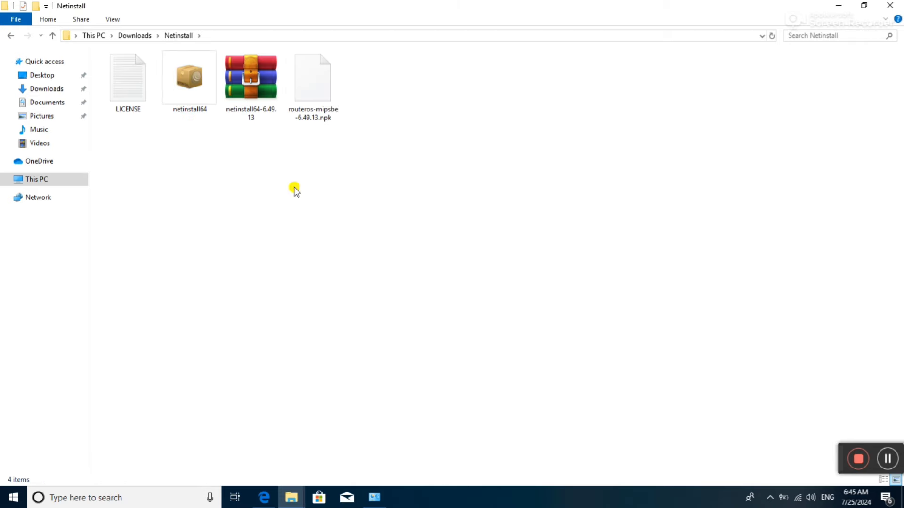
{"action": "double_click", "coordinate": [179, 73]}
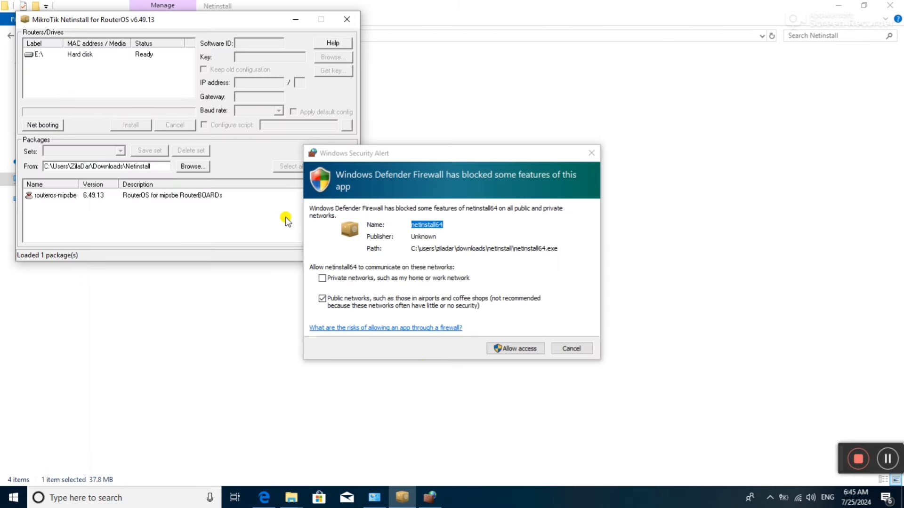
{"action": "left_click", "coordinate": [501, 348]}
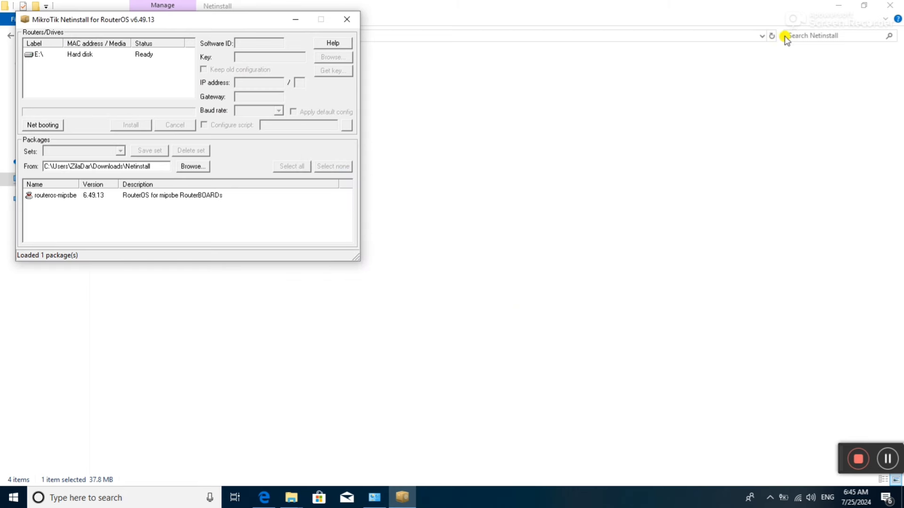
{"action": "left_click", "coordinate": [839, 5]}
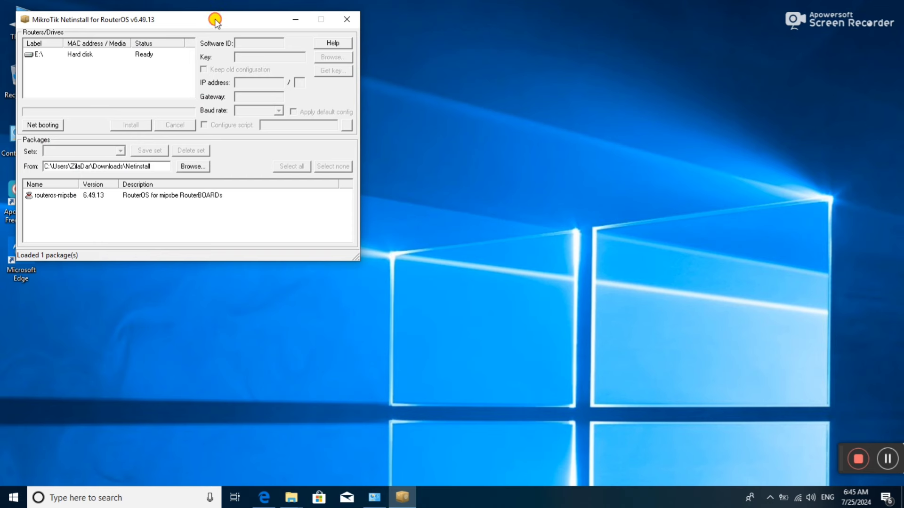
{"action": "left_click_drag", "start_coordinate": [215, 21], "coordinate": [510, 29]}
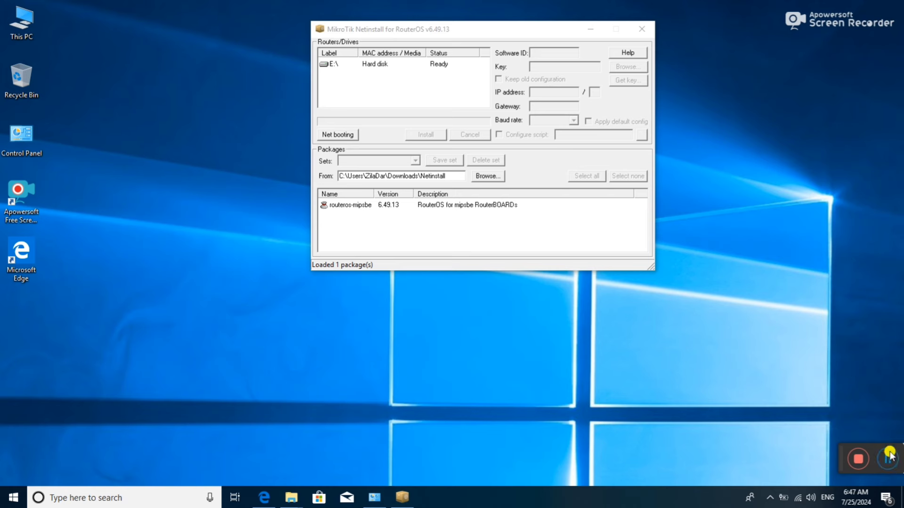
Step: Add a default gateway in the 192.168.88 network to the Ethernet adapter's static IPv4 settings
{"action": "left_click", "coordinate": [372, 494]}
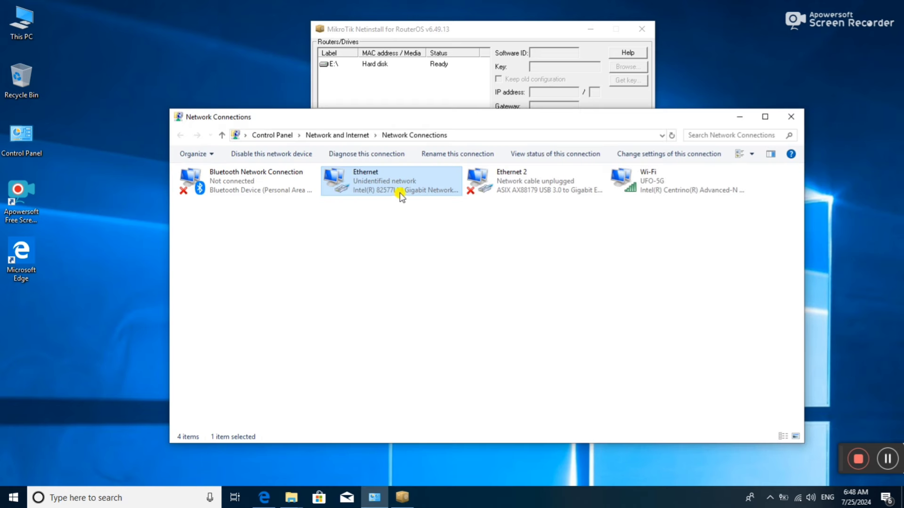
{"action": "right_click", "coordinate": [382, 186]}
{"action": "left_click", "coordinate": [395, 288]}
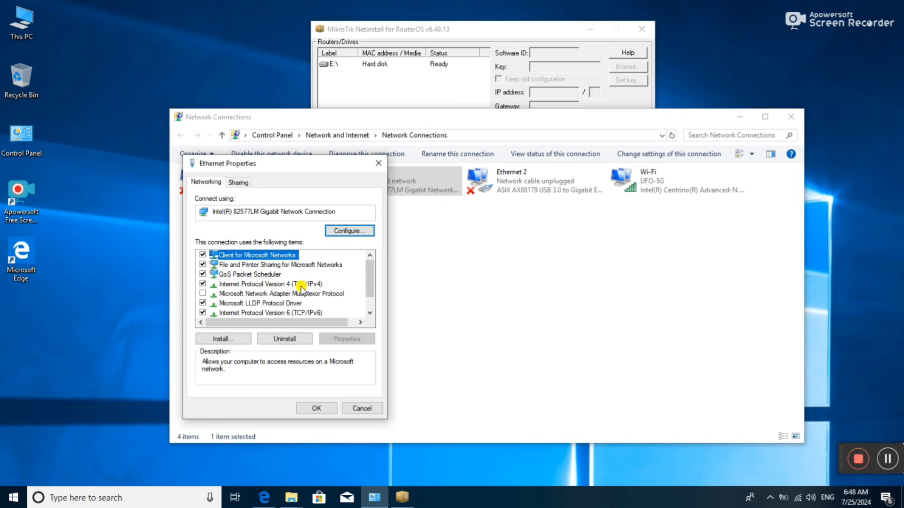
{"action": "double_click", "coordinate": [300, 284]}
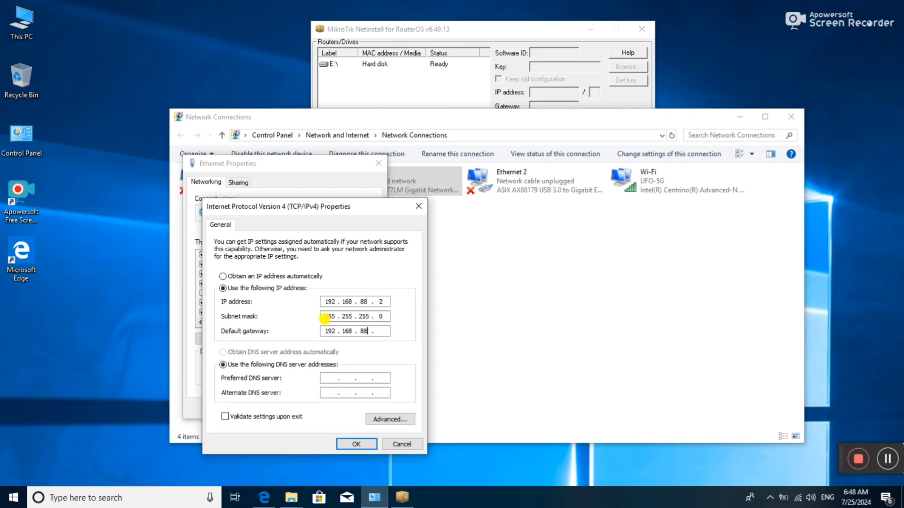
{"action": "left_click", "coordinate": [348, 444]}
{"action": "left_click", "coordinate": [324, 410]}
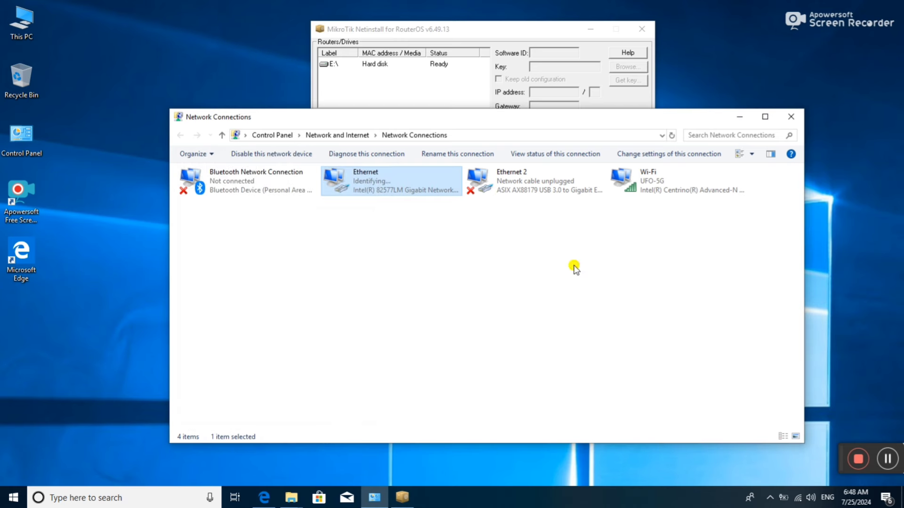